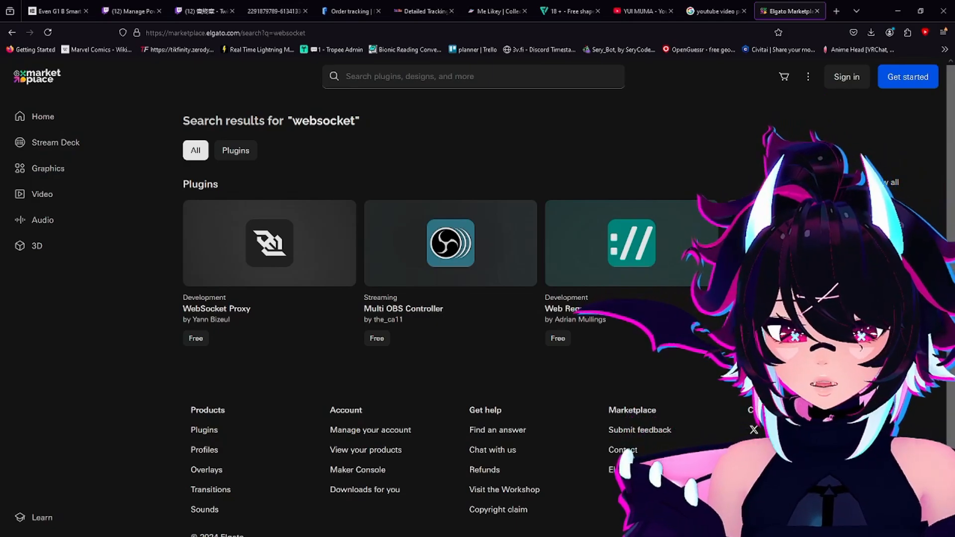
# Step: Open the Web Requests plugin's marketplace page, and in Stream Deck assign a WebSocket Message action to the last key of the first row
pyautogui.click(627, 290)
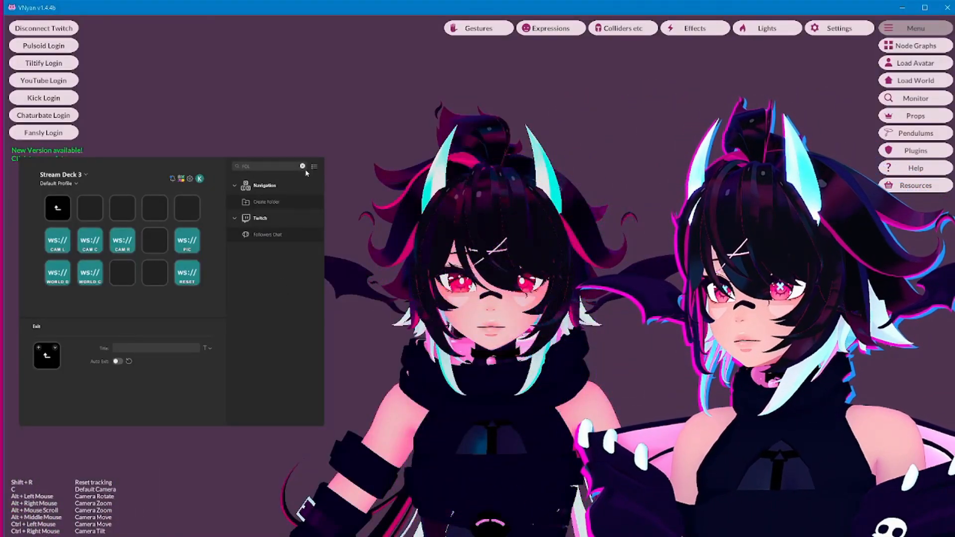
pyautogui.click(302, 166)
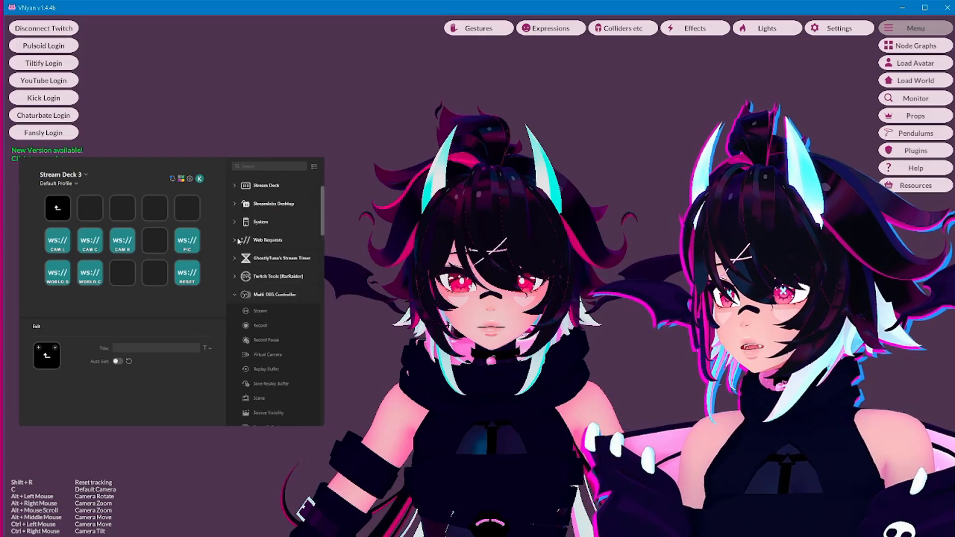
pyautogui.click(235, 240)
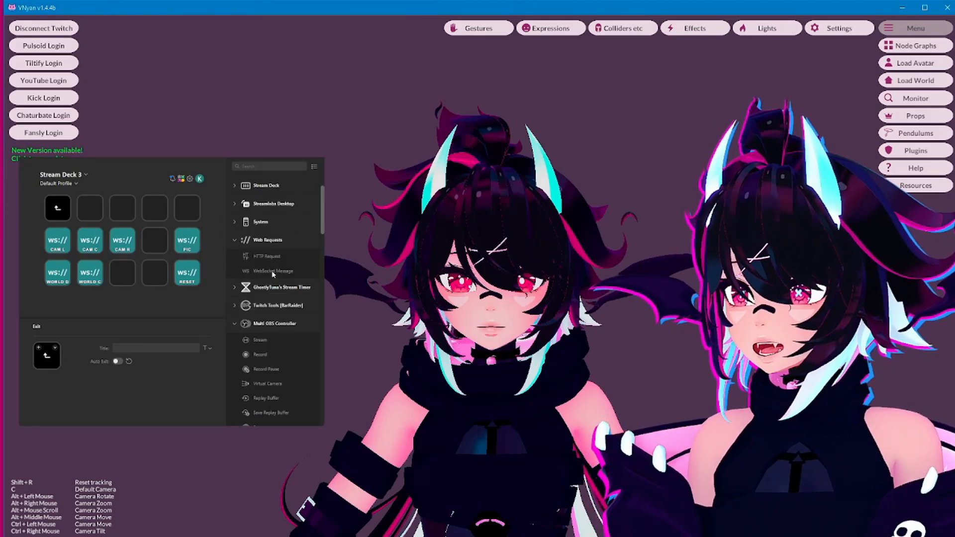
pyautogui.moveTo(248, 263); pyautogui.dragTo(188, 207)
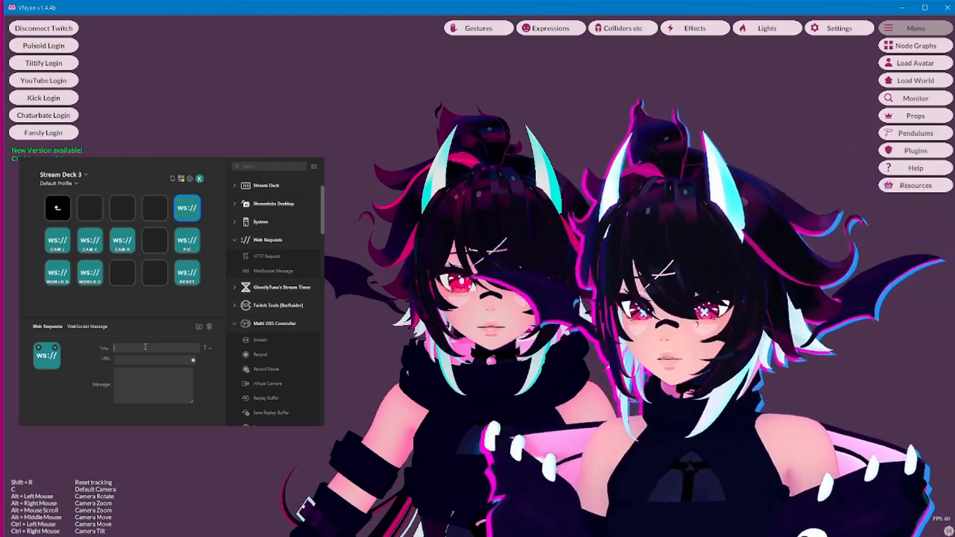
# Step: Title the new WebSocket Message key GROW HEAD and open the settings of the existing RESET key
pyautogui.click(146, 346)
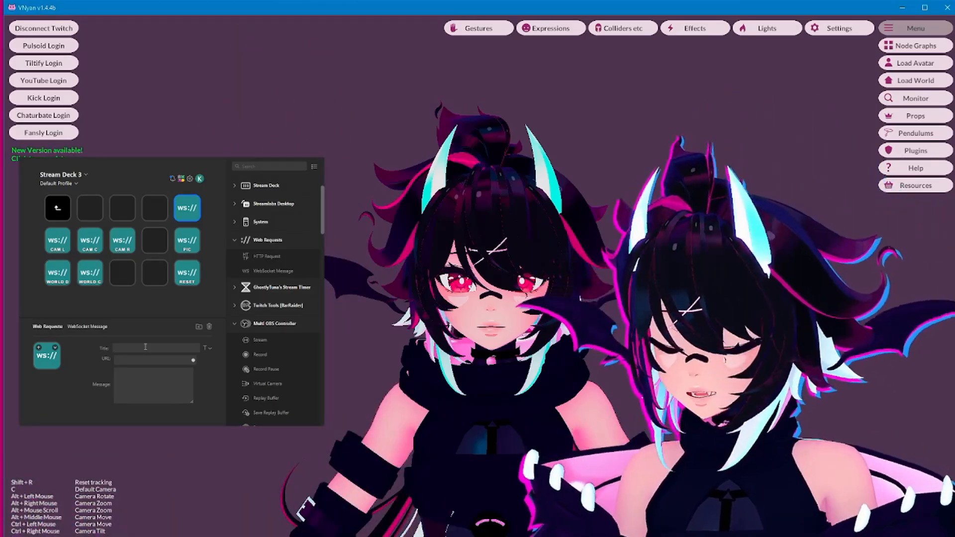
pyautogui.write('gro')
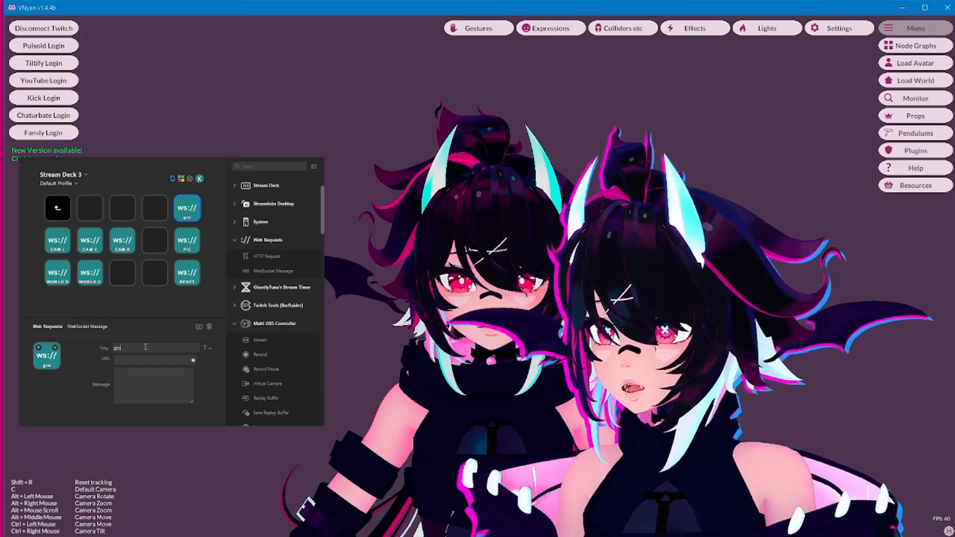
pyautogui.press('BackSpace')
pyautogui.press('BackSpace')
pyautogui.press('BackSpace')
pyautogui.write('GR')
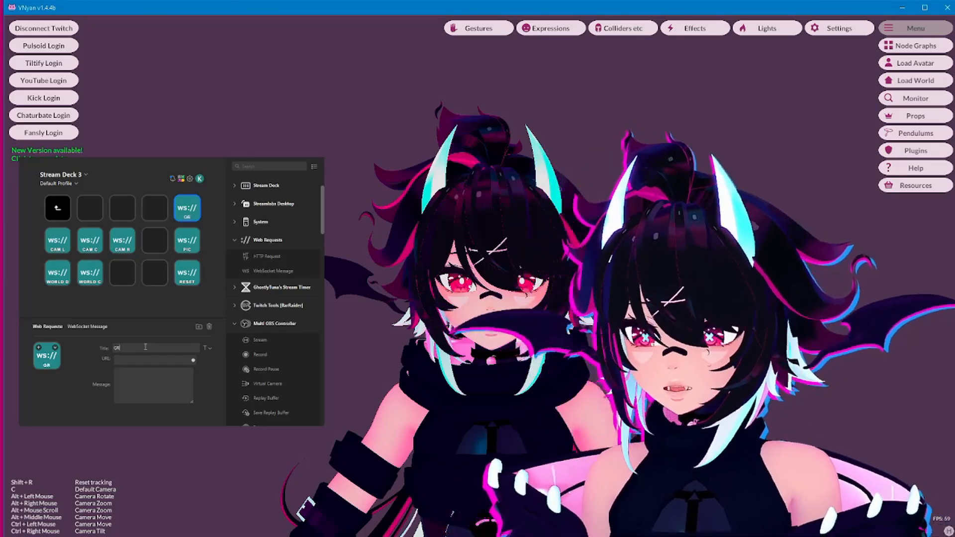
pyautogui.write('EO')
pyautogui.press('BackSpace')
pyautogui.press('BackSpace')
pyautogui.write('OW HEAD')
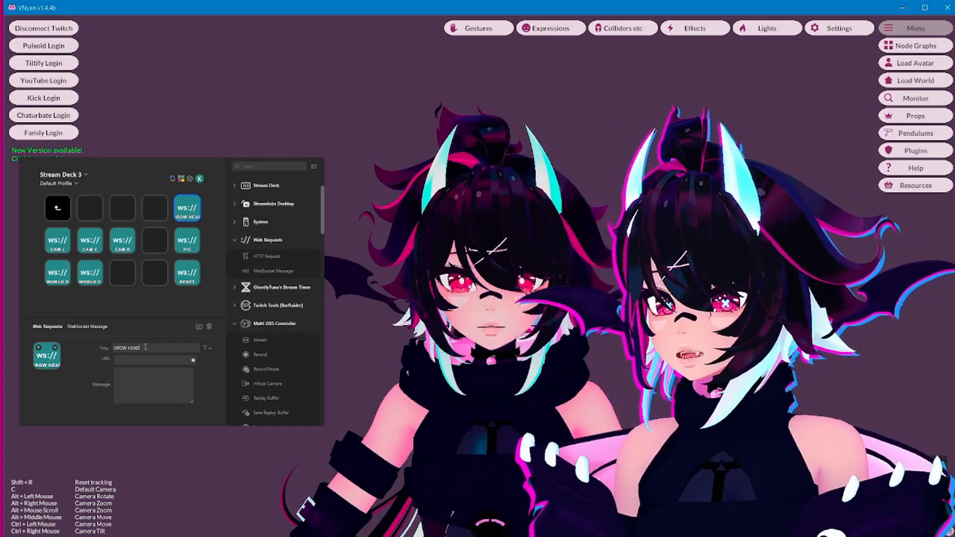
pyautogui.click(187, 272)
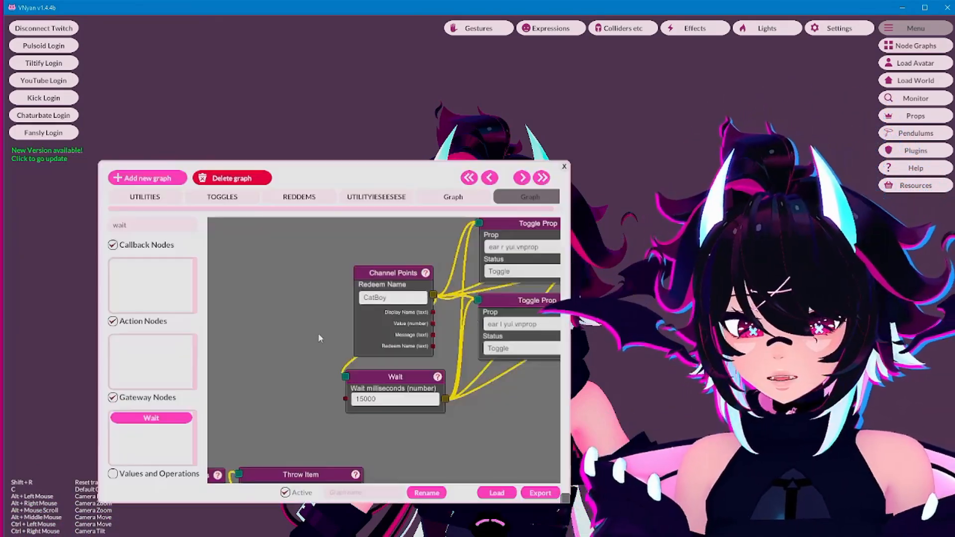
# Step: In VNyan's node graph, find the WebSocket callback node and add it to the canvas with the command text GROW HEAD
pyautogui.doubleClick(139, 228)
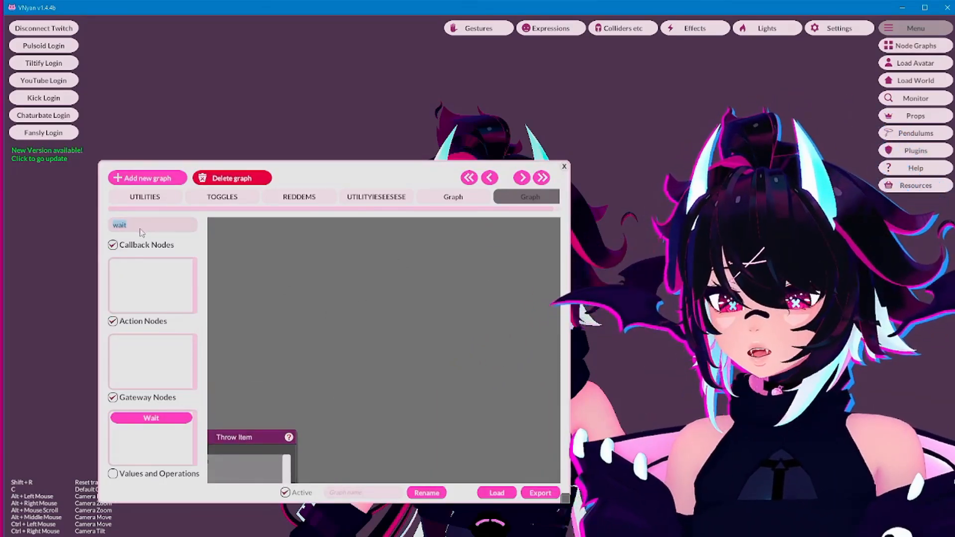
pyautogui.write('WEB')
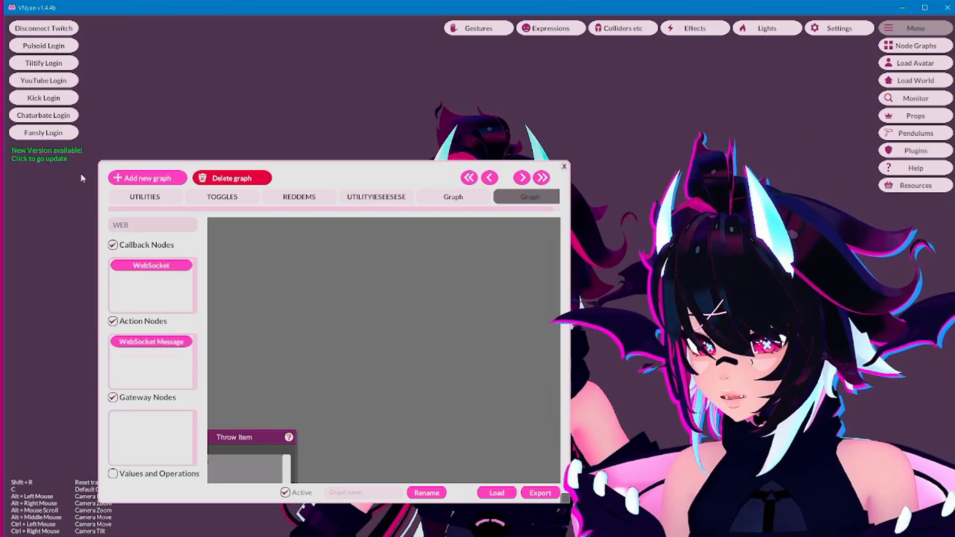
pyautogui.moveTo(151, 265); pyautogui.dragTo(343, 252)
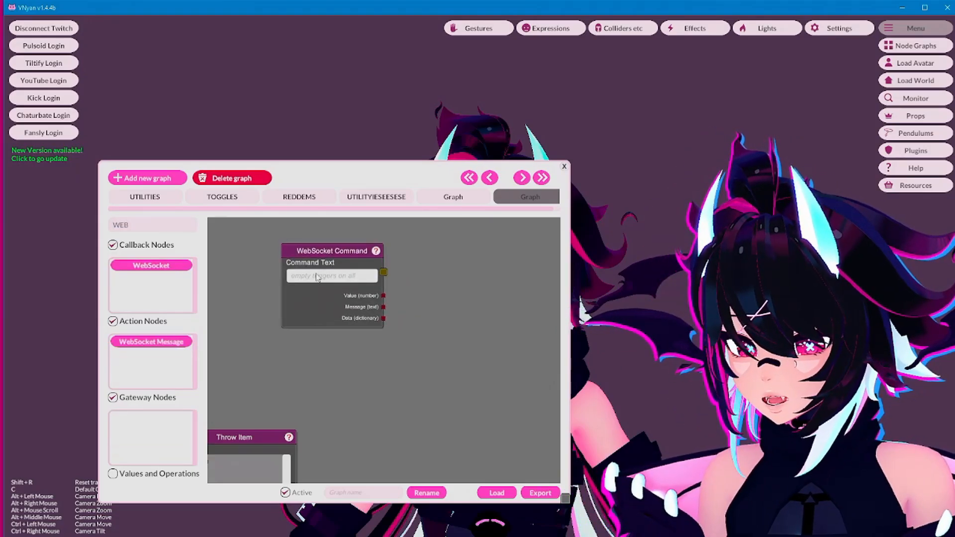
# Step: Find the Bone Scale action node, add it beside the WebSocket Command node, and set its bone to Head
pyautogui.click(122, 226)
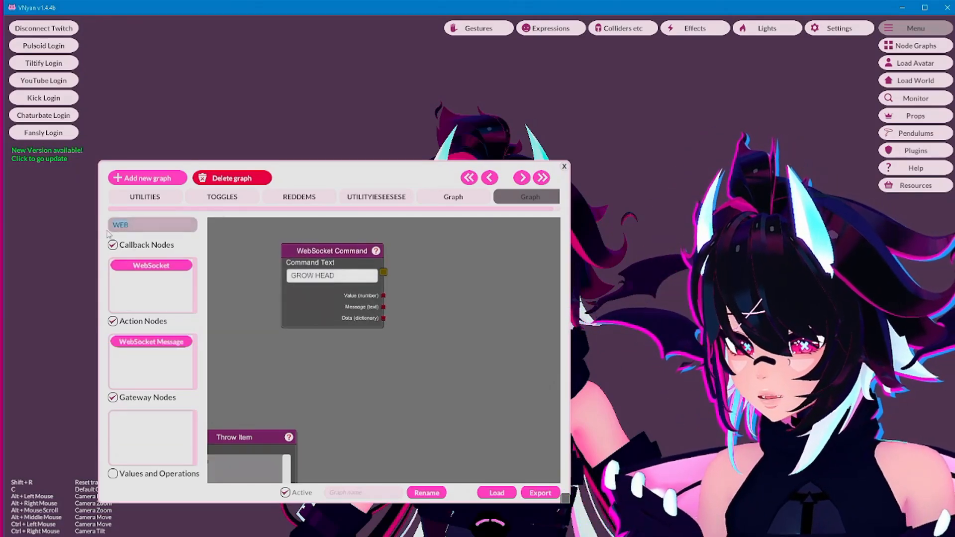
pyautogui.write('BON')
pyautogui.scroll(-2, 163, 374)
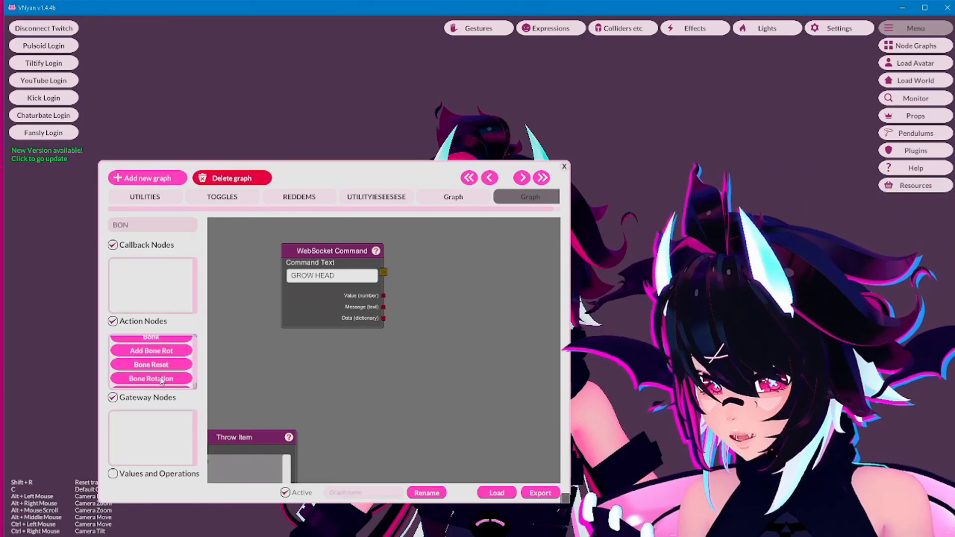
pyautogui.moveTo(163, 381); pyautogui.dragTo(477, 268)
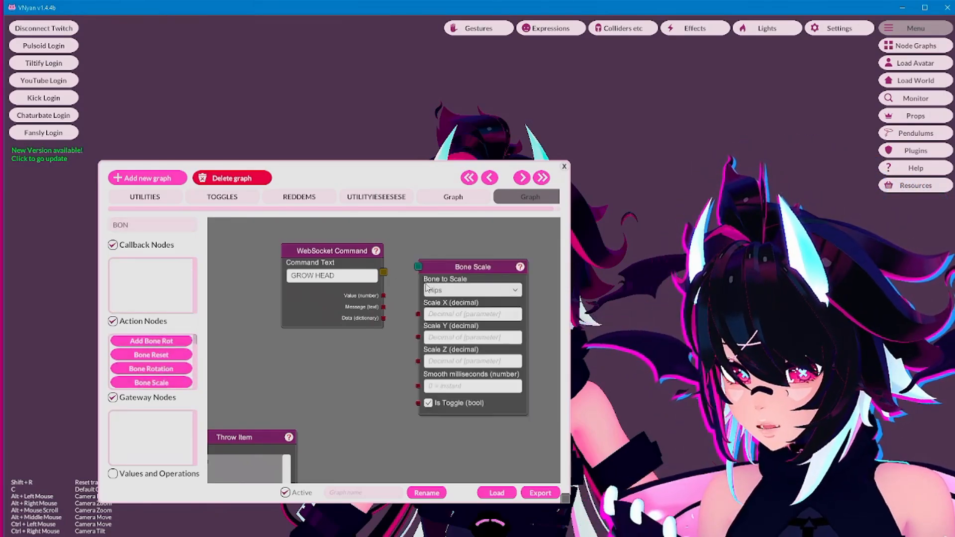
pyautogui.click(468, 291)
pyautogui.scroll(-4, 460, 343)
pyautogui.click(458, 362)
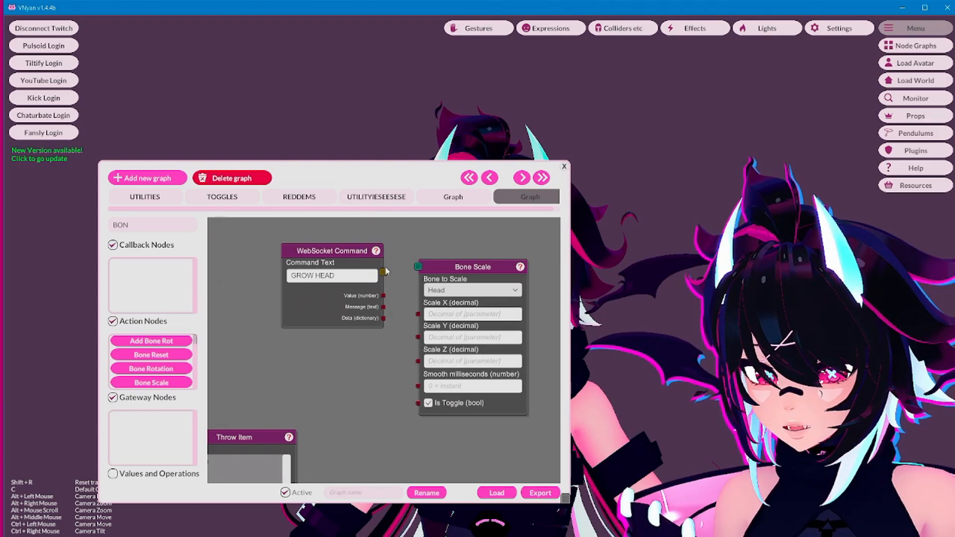
# Step: Connect the WebSocket Command node to the Bone Scale node and set Scale X, Y and Z to 1.2
pyautogui.moveTo(383, 272); pyautogui.dragTo(418, 267)
pyautogui.click(453, 315)
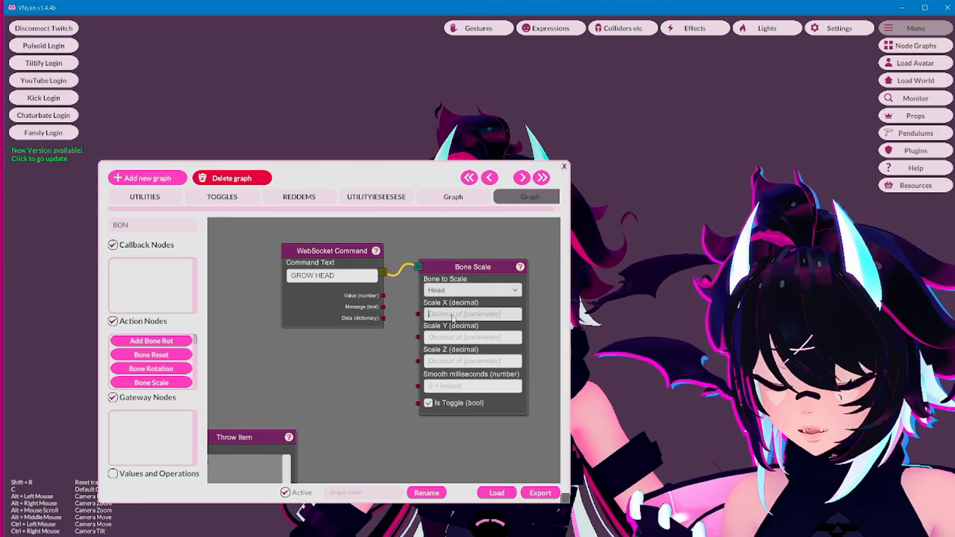
pyautogui.write('1.2')
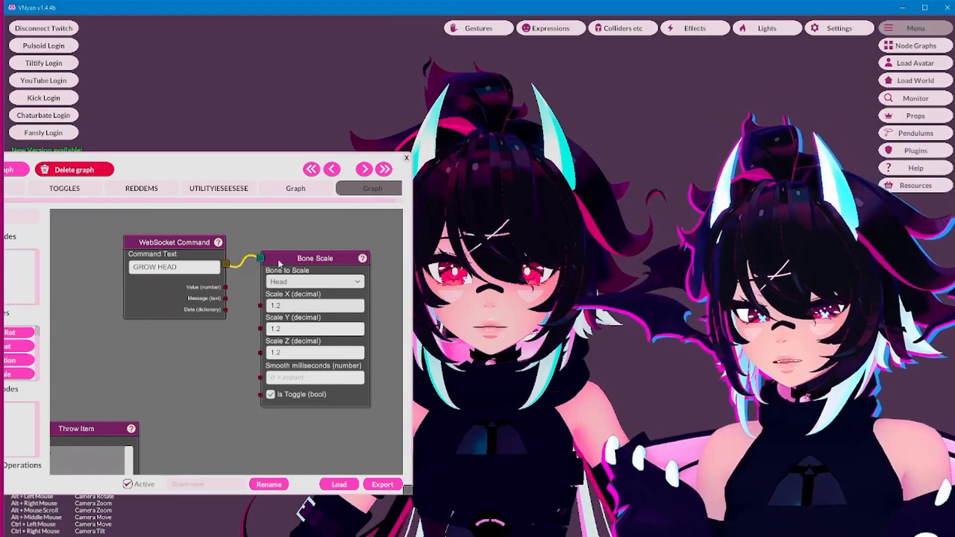
# Step: Trigger the GROW HEAD WebSocket Command node to test the head scale toggle on the avatar
pyautogui.rightClick(189, 247)
pyautogui.click(189, 247)
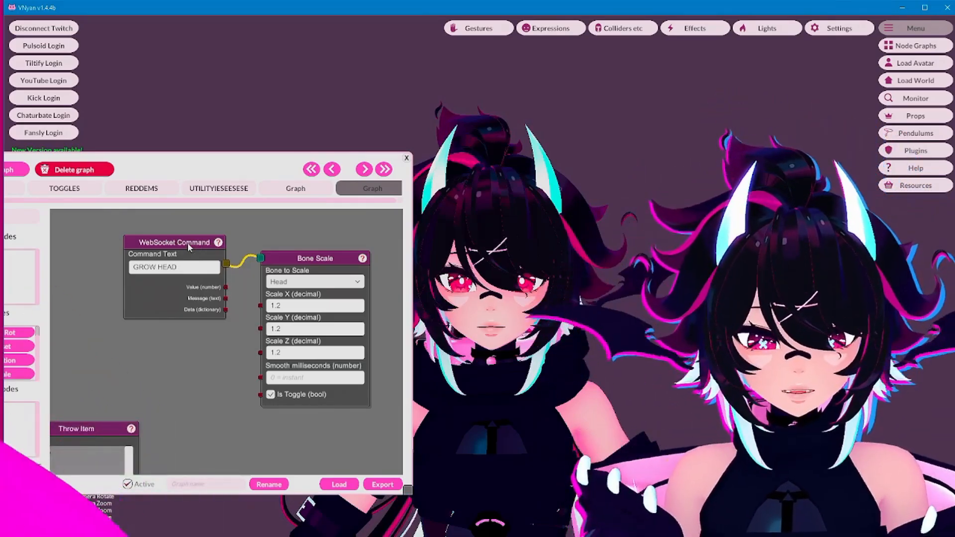
# Step: Examine how the WebSocket Command nodes are wired to prop toggles and blendshapes in the TOGGLES graph
pyautogui.moveTo(200, 154); pyautogui.dragTo(541, 183)
pyautogui.click(407, 217)
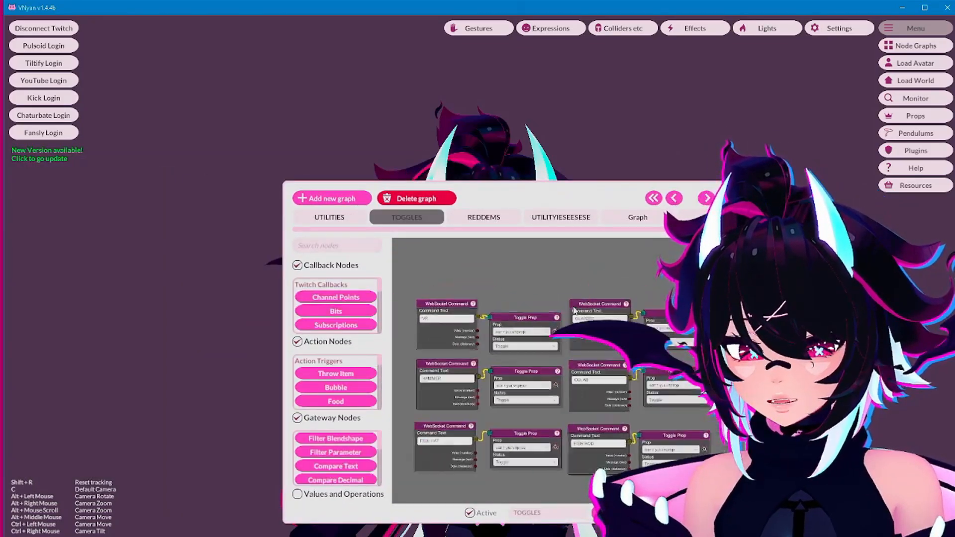
pyautogui.scroll(5, 527, 386)
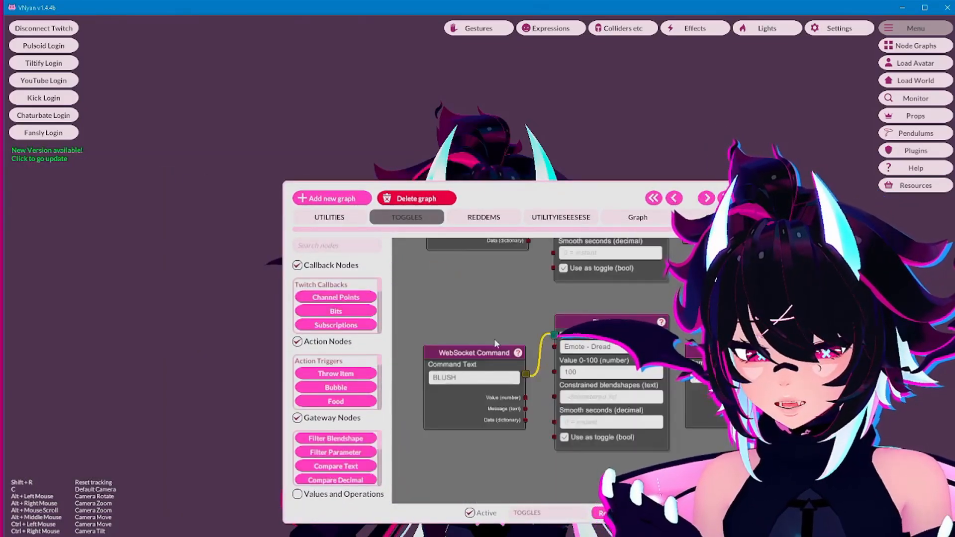
pyautogui.moveTo(484, 329)
pyautogui.mouseDown()
pyautogui.moveTo(480, 312)
pyautogui.moveTo(518, 408)
pyautogui.mouseUp()
pyautogui.moveTo(544, 273); pyautogui.dragTo(541, 379)
pyautogui.moveTo(548, 322); pyautogui.dragTo(540, 429)
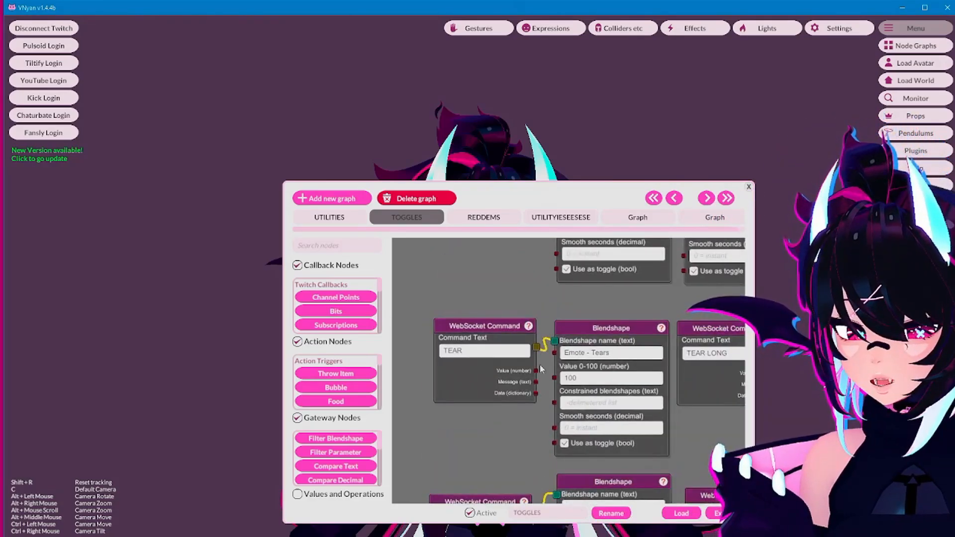
pyautogui.moveTo(527, 307); pyautogui.dragTo(500, 391)
pyautogui.moveTo(518, 323); pyautogui.dragTo(484, 410)
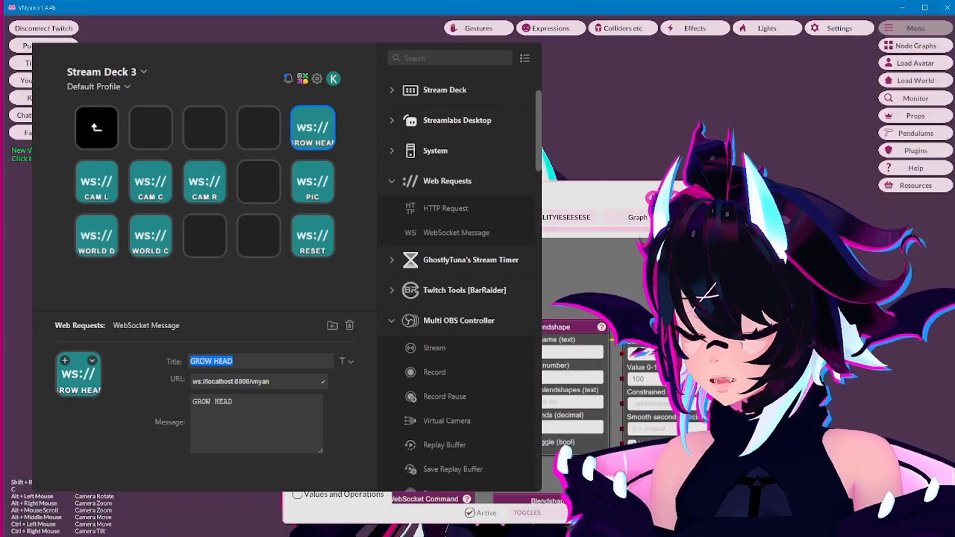
# Step: Look through the emote, cute, outfit and sit key folders in Stream Deck and return to the folder overview
pyautogui.doubleClick(96, 128)
pyautogui.doubleClick(204, 236)
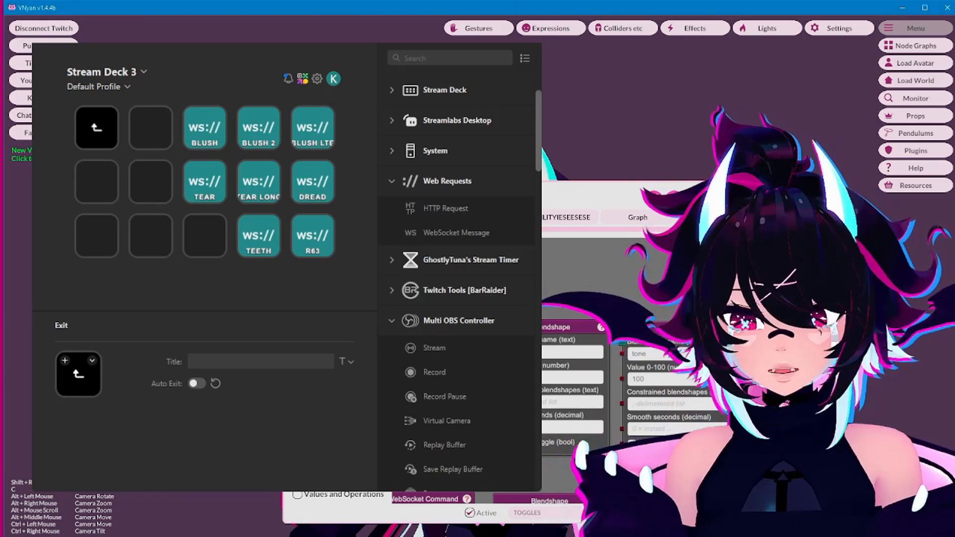
pyautogui.doubleClick(97, 128)
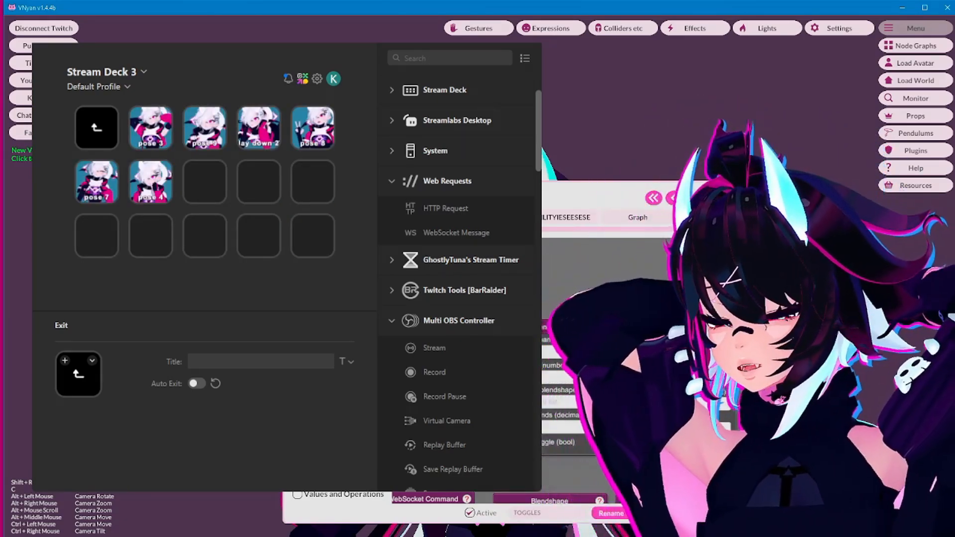
pyautogui.doubleClick(97, 128)
pyautogui.doubleClick(96, 236)
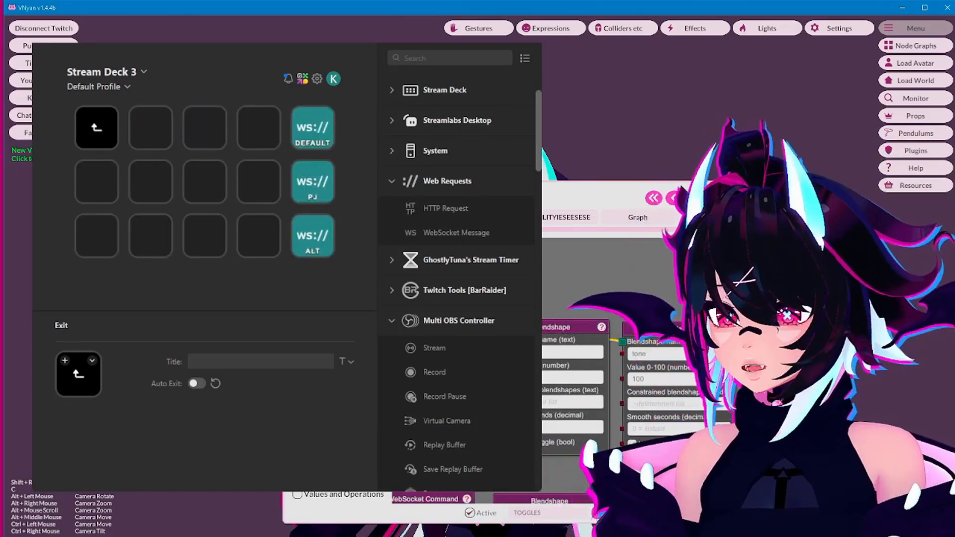
pyautogui.doubleClick(96, 128)
pyautogui.doubleClick(312, 182)
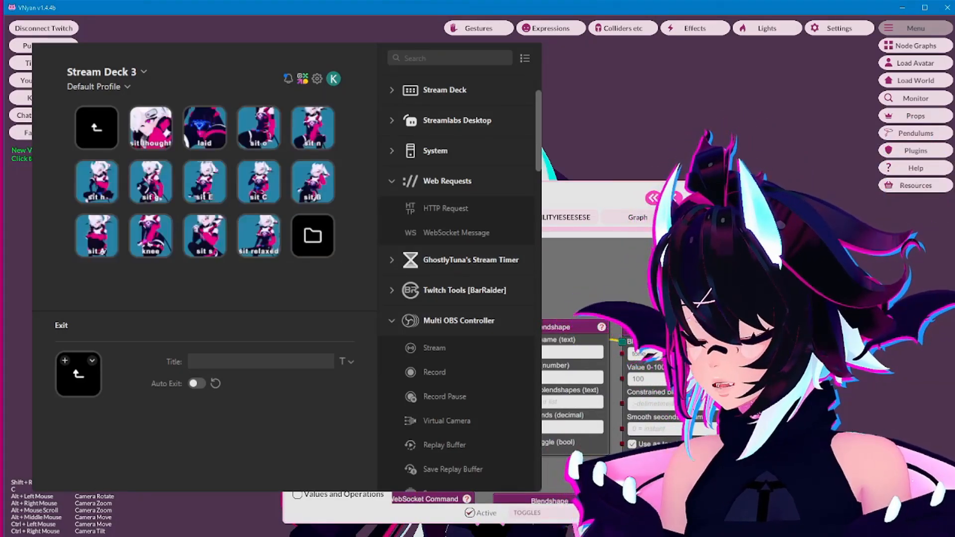
pyautogui.doubleClick(313, 235)
pyautogui.doubleClick(97, 128)
pyautogui.doubleClick(97, 128)
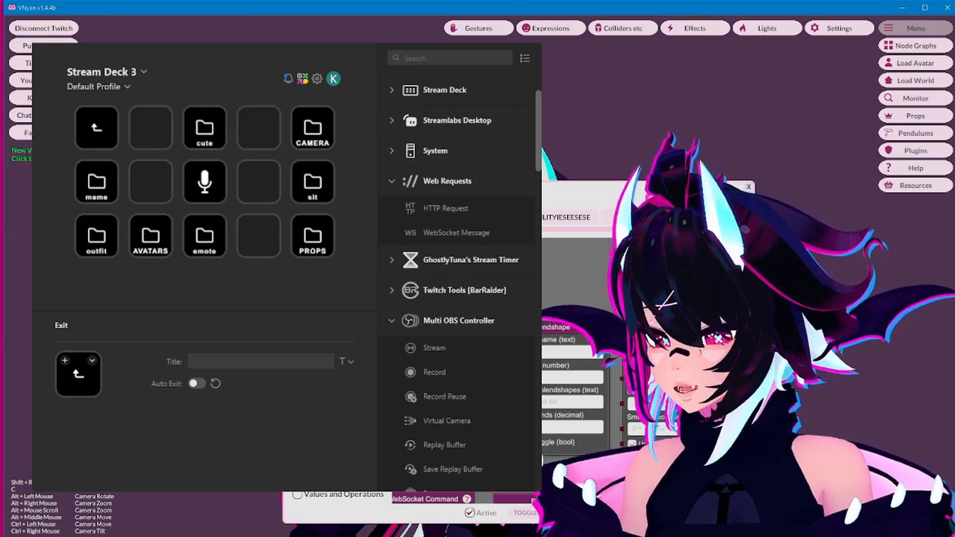
pyautogui.doubleClick(96, 128)
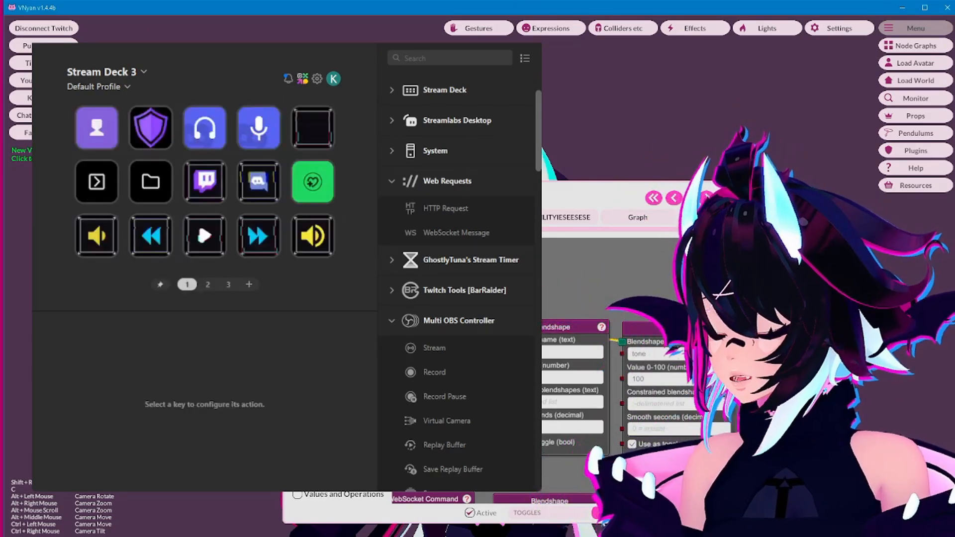
pyautogui.doubleClick(150, 182)
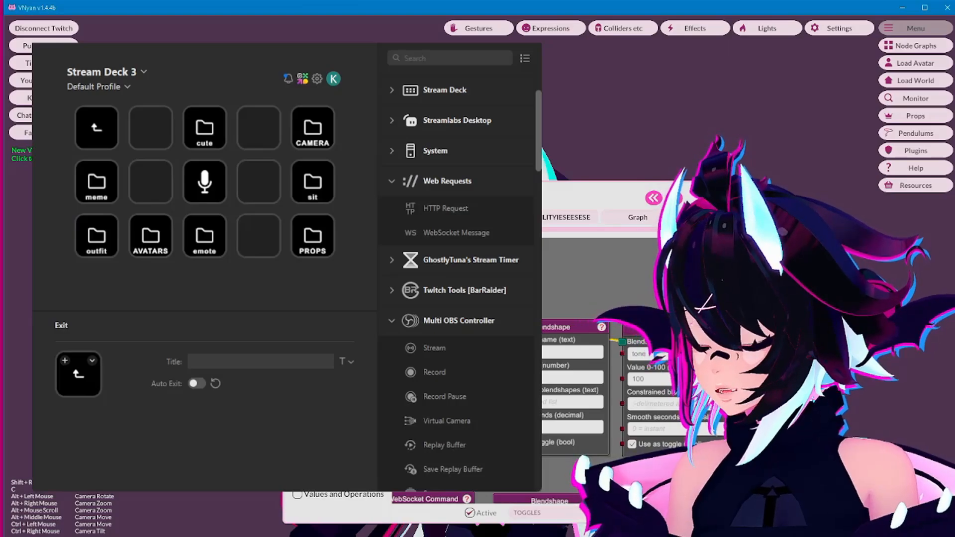